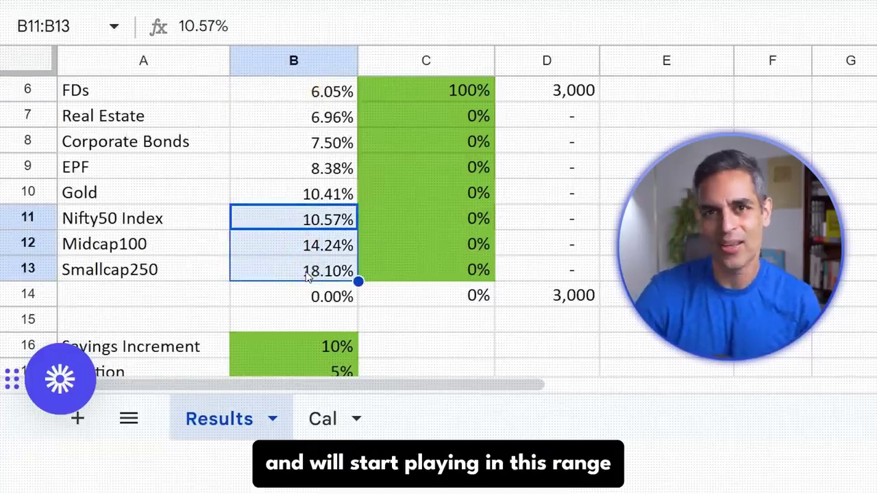
- Set the FDs allocation to 0% and the Nifty50 Index allocation to 70%
{"action": "left_click", "coordinate": [449, 91]}
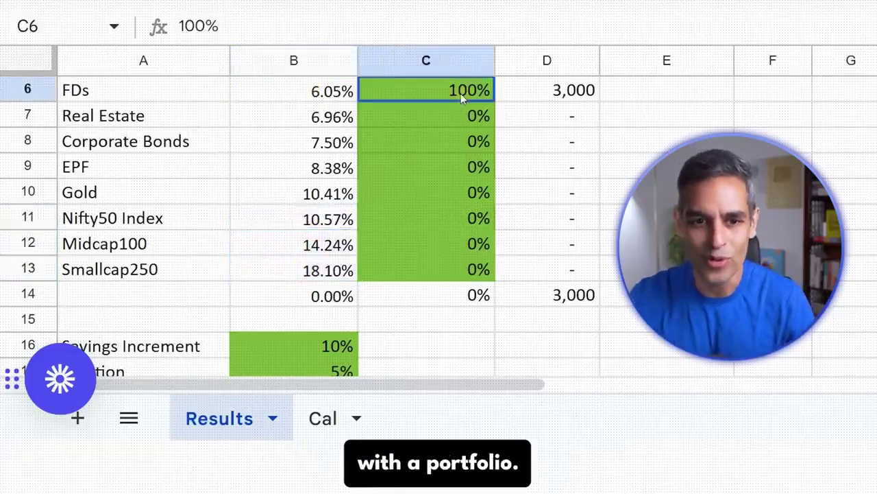
{"action": "type", "text": "0"}
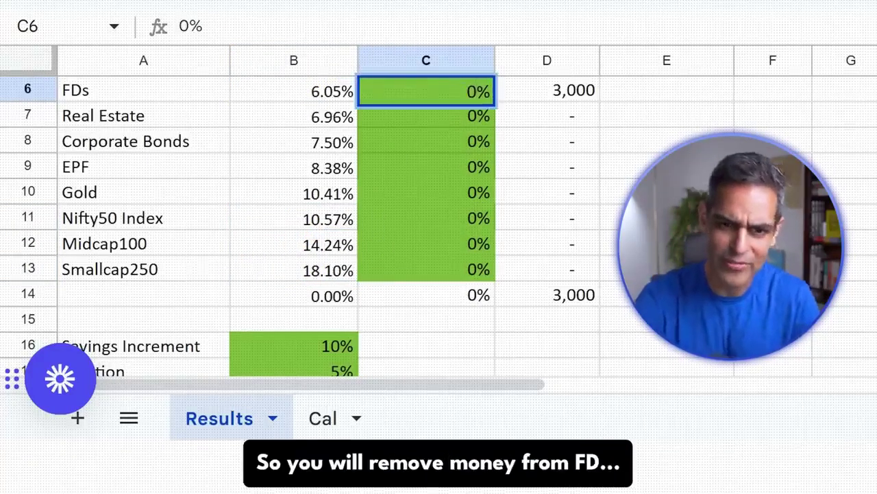
{"action": "key", "text": "Return"}
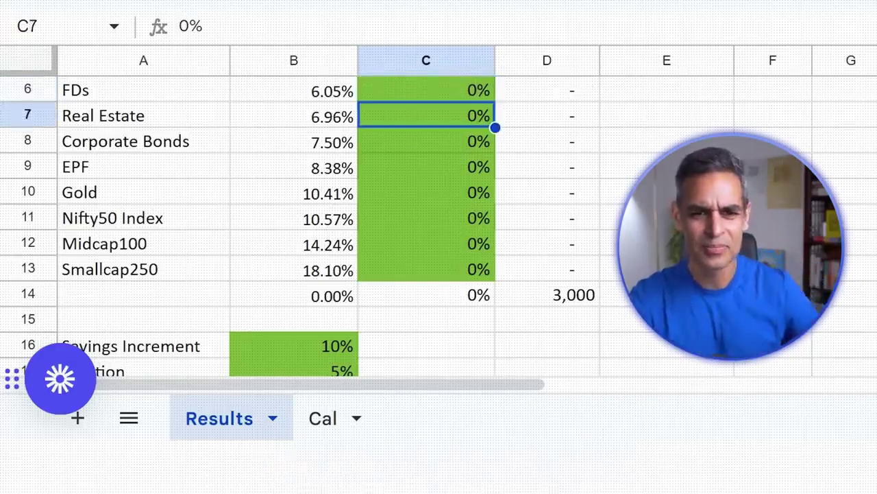
{"action": "key", "text": "Down"}
{"action": "key", "text": "Down"}
{"action": "key", "text": "Down"}
{"action": "key", "text": "Down"}
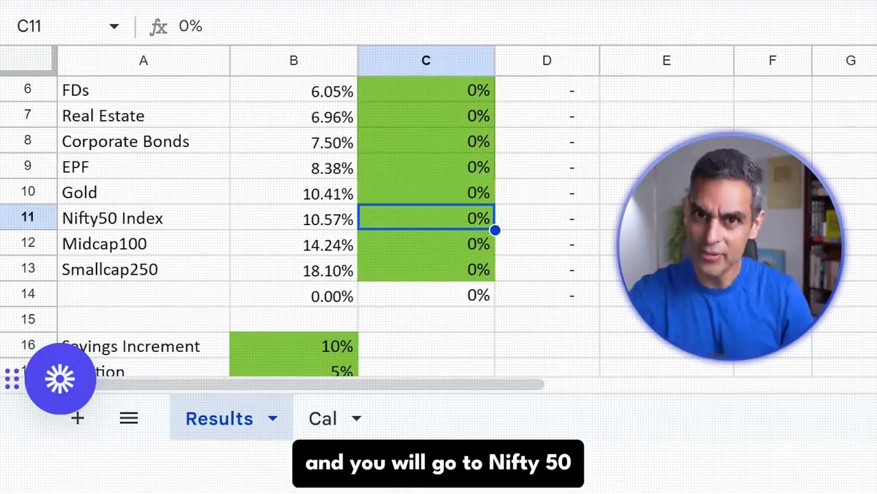
{"action": "type", "text": "70"}
{"action": "key", "text": "Return"}
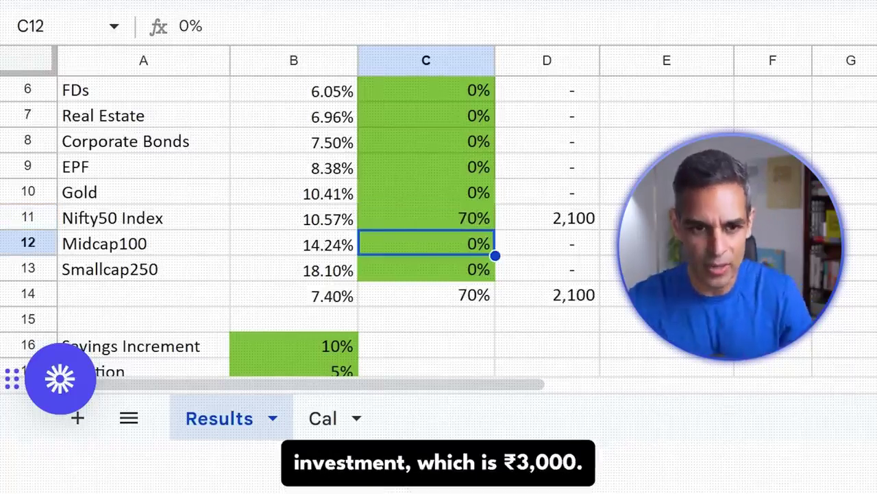
- Allocate 20% of the investment to Midcap100 and 10% to Smallcap250
{"action": "scroll", "coordinate": [404, 238], "scroll_direction": "up", "scroll_amount": 2}
{"action": "scroll", "coordinate": [509, 179], "scroll_direction": "down", "scroll_amount": 2}
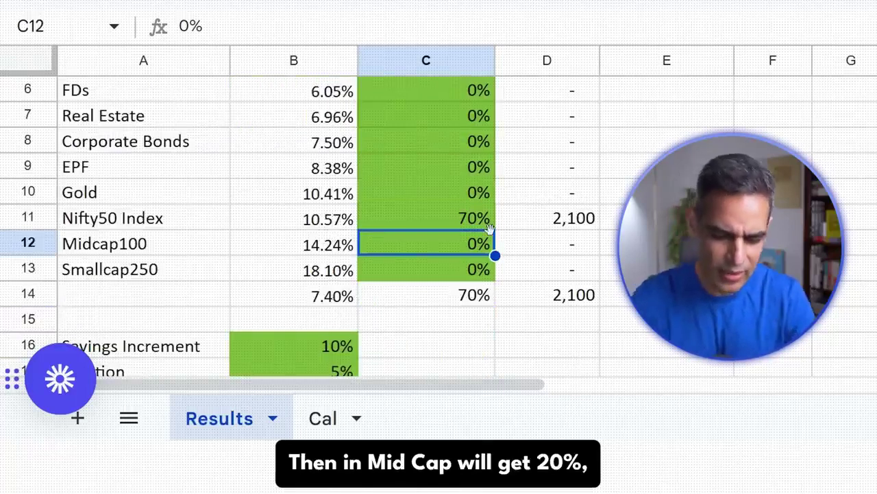
{"action": "type", "text": "20"}
{"action": "key", "text": "Return"}
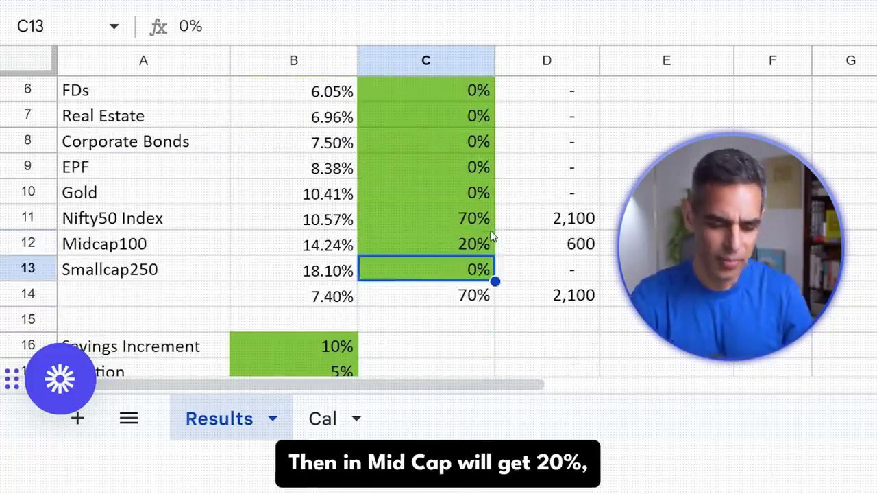
{"action": "type", "text": "10\\"}
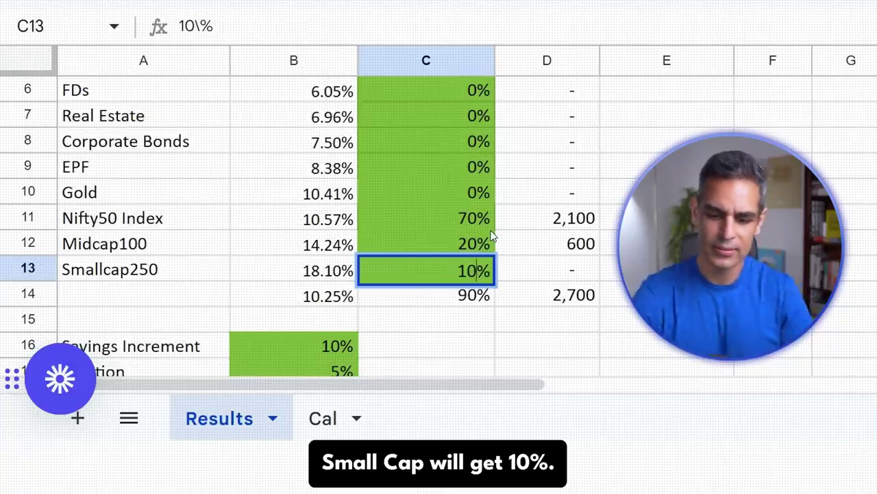
{"action": "key", "text": "Return"}
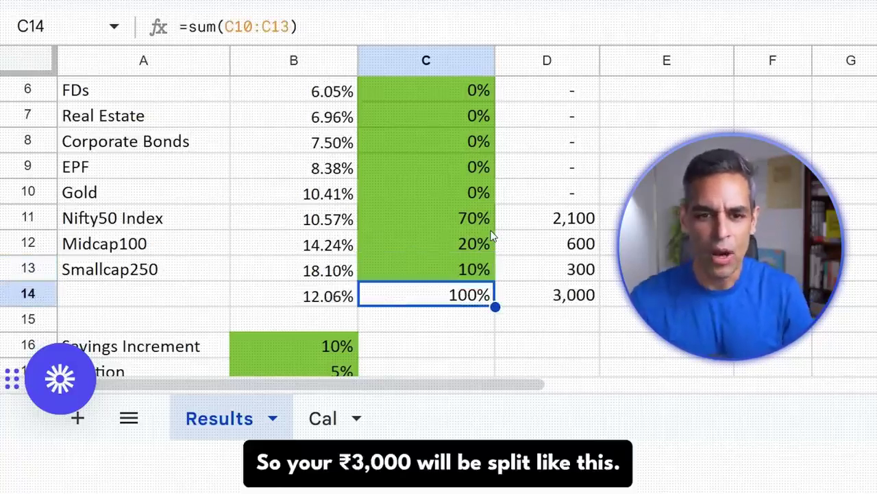
- Review the monthly amounts for Nifty50 Index, Midcap100 and Smallcap250, along with the savings increment and inflation assumptions
{"action": "left_click_drag", "start_coordinate": [591, 219], "coordinate": [586, 272]}
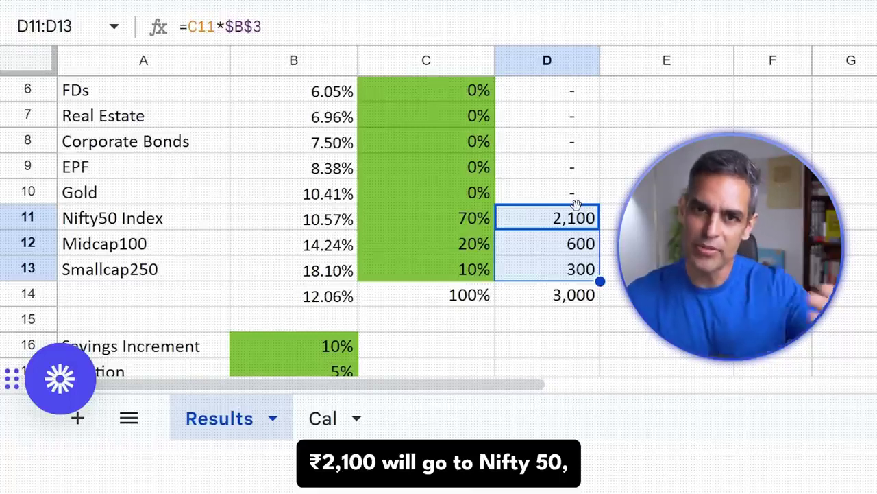
{"action": "left_click", "coordinate": [578, 248]}
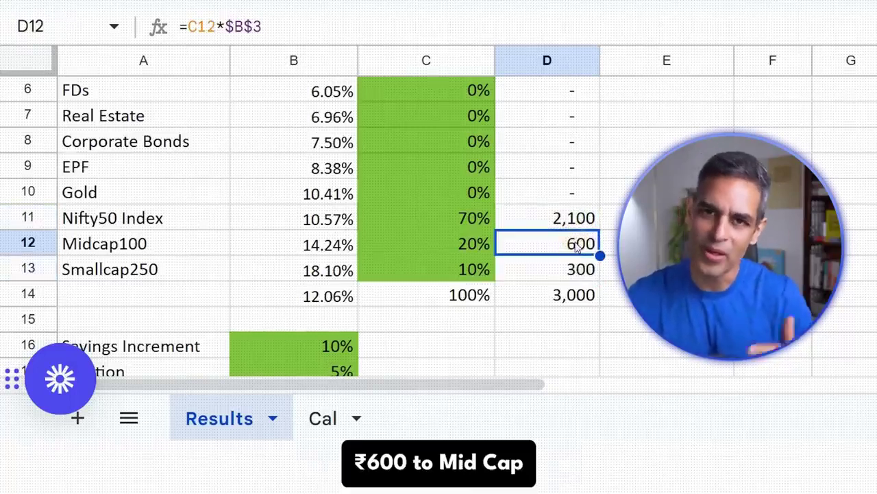
{"action": "left_click", "coordinate": [575, 267]}
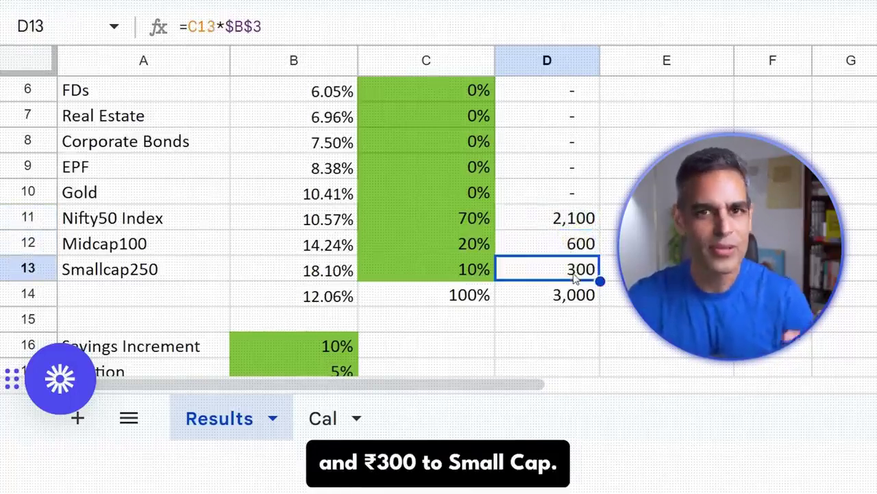
{"action": "scroll", "coordinate": [576, 278], "scroll_direction": "down", "scroll_amount": 1}
{"action": "left_click", "coordinate": [319, 295]}
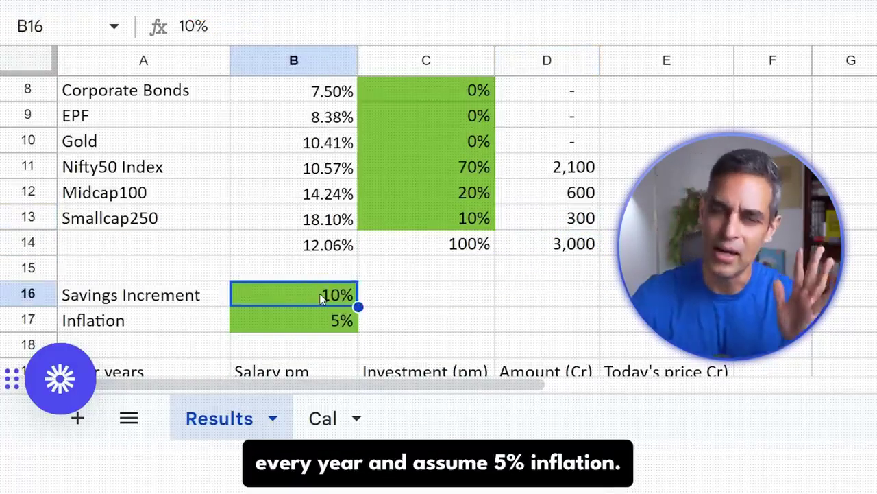
{"action": "left_click", "coordinate": [316, 321]}
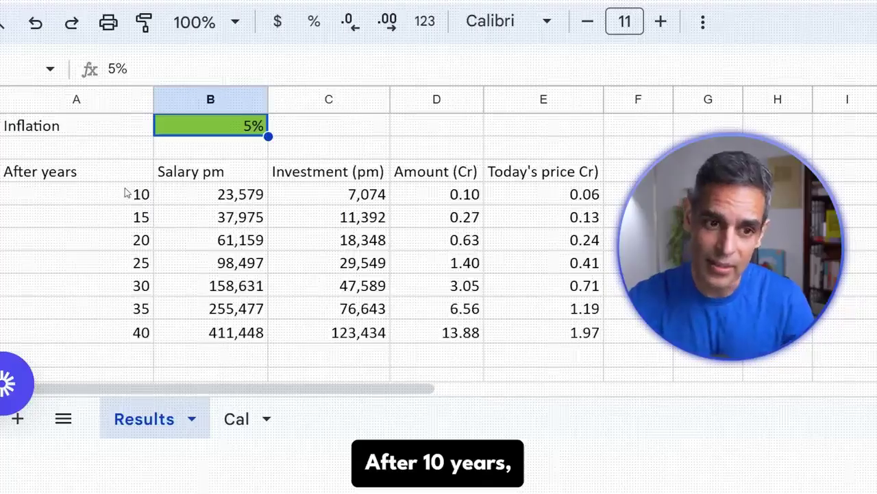
- Examine the projected amount and its value at today's prices after 10, 20, 30 and 40 years
{"action": "left_click", "coordinate": [125, 194]}
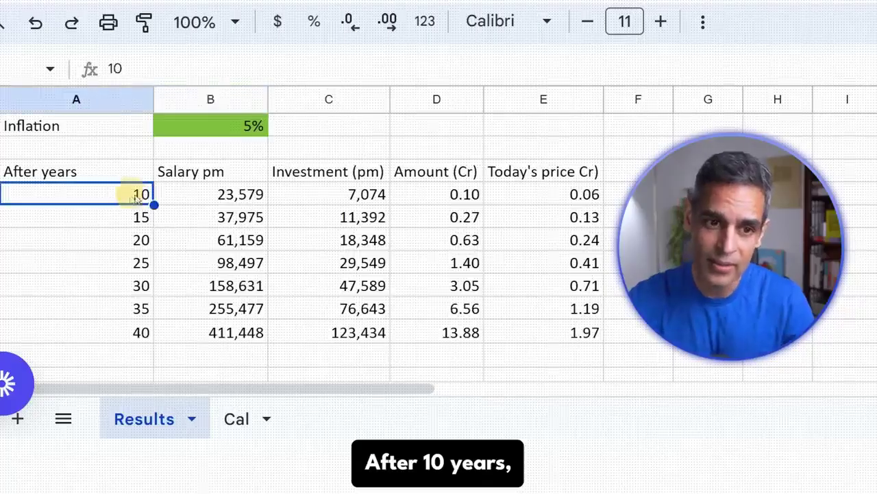
{"action": "left_click", "coordinate": [460, 195]}
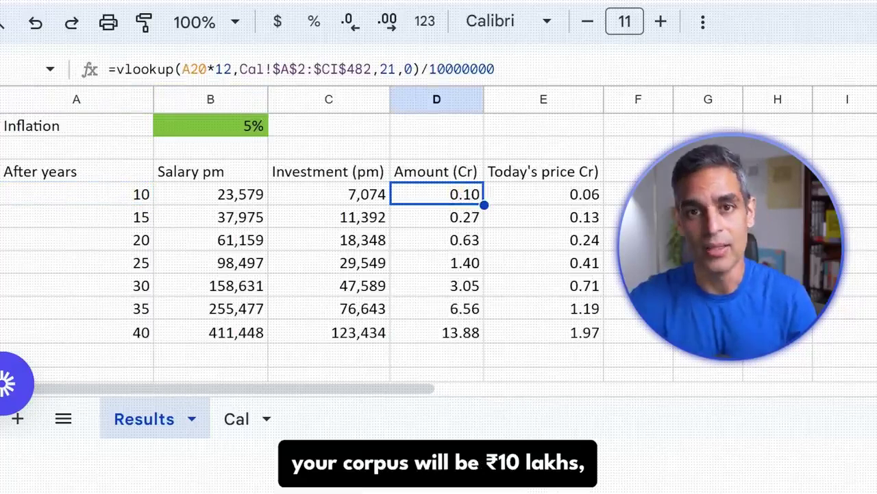
{"action": "left_click", "coordinate": [588, 197]}
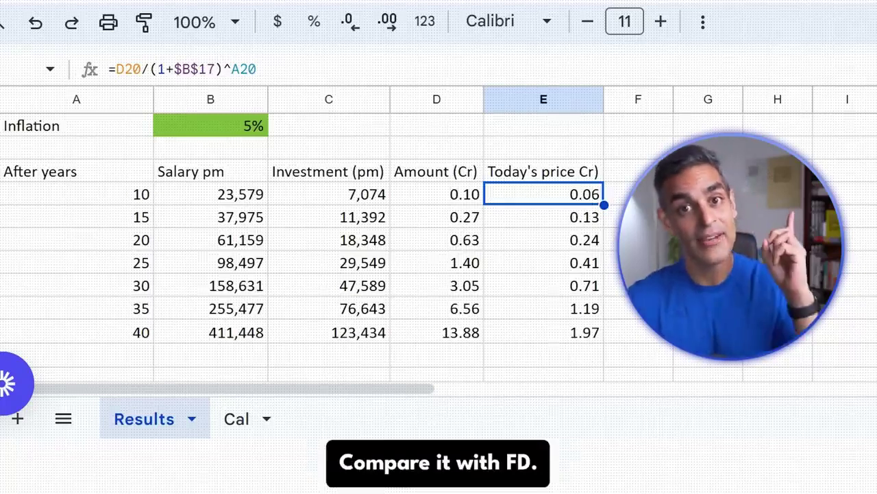
{"action": "left_click", "coordinate": [450, 196]}
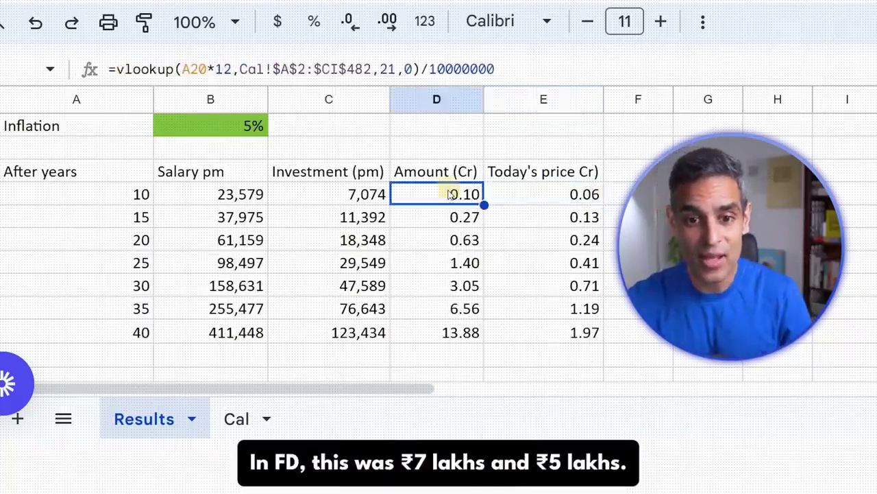
{"action": "left_click", "coordinate": [558, 196]}
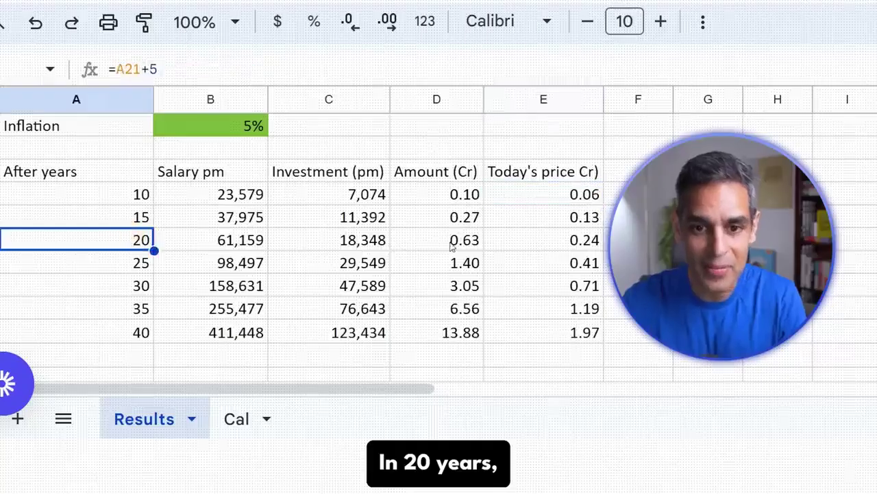
{"action": "left_click", "coordinate": [452, 248]}
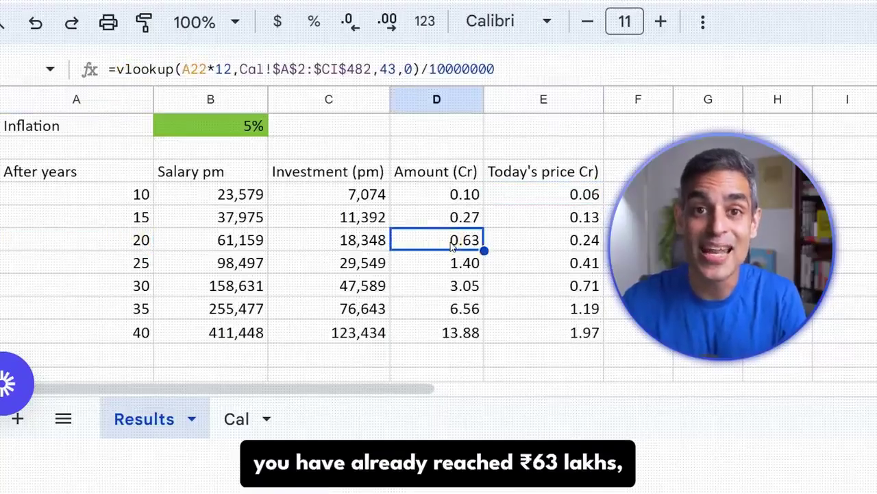
{"action": "left_click", "coordinate": [542, 245]}
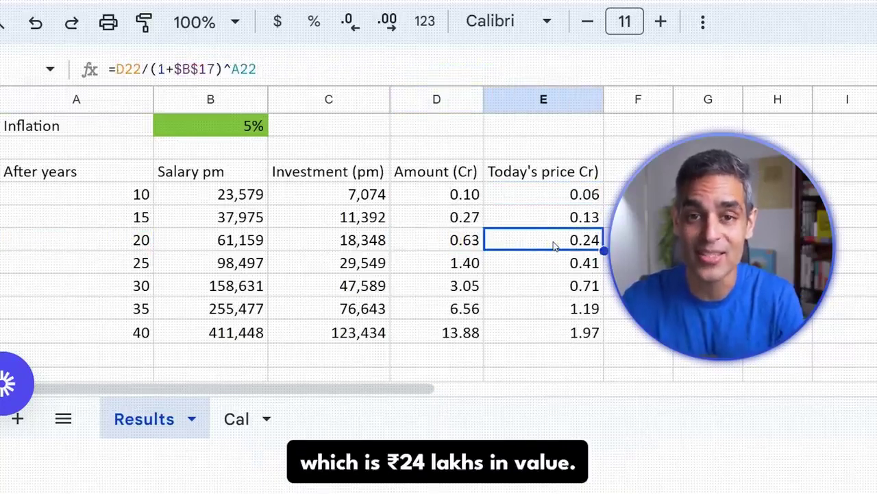
{"action": "left_click", "coordinate": [462, 293]}
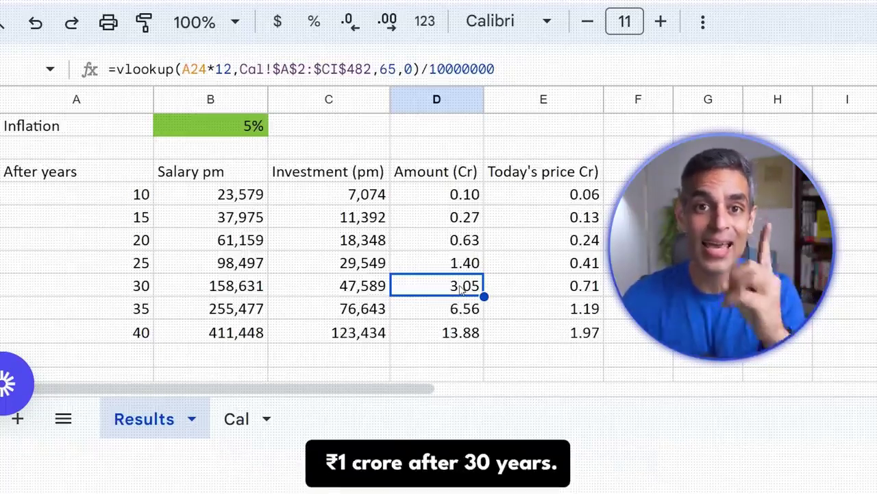
{"action": "left_click", "coordinate": [579, 293]}
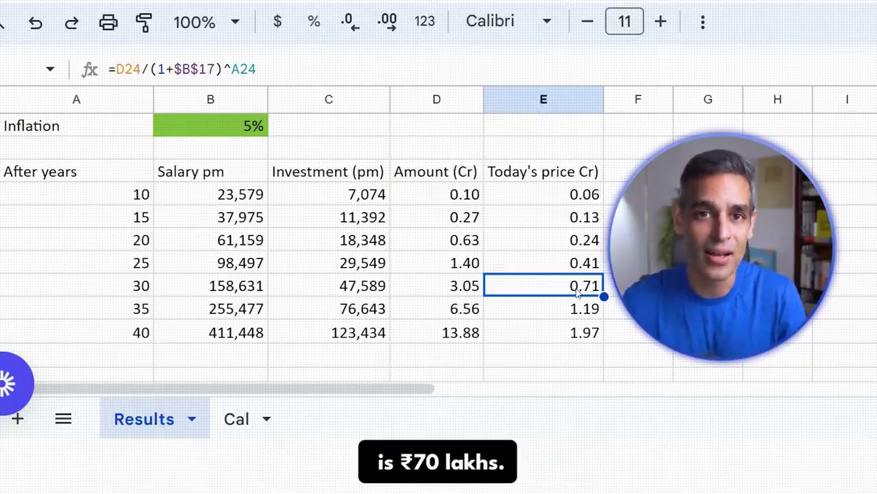
{"action": "left_click", "coordinate": [442, 333]}
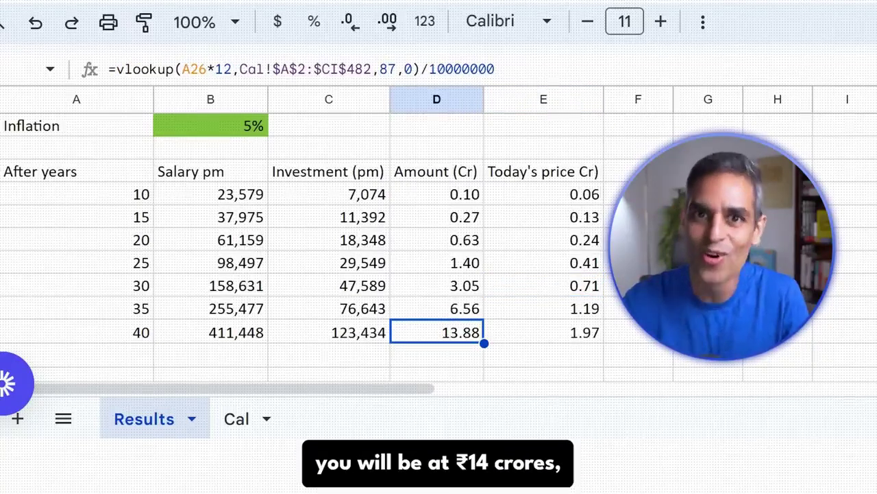
{"action": "left_click", "coordinate": [581, 333]}
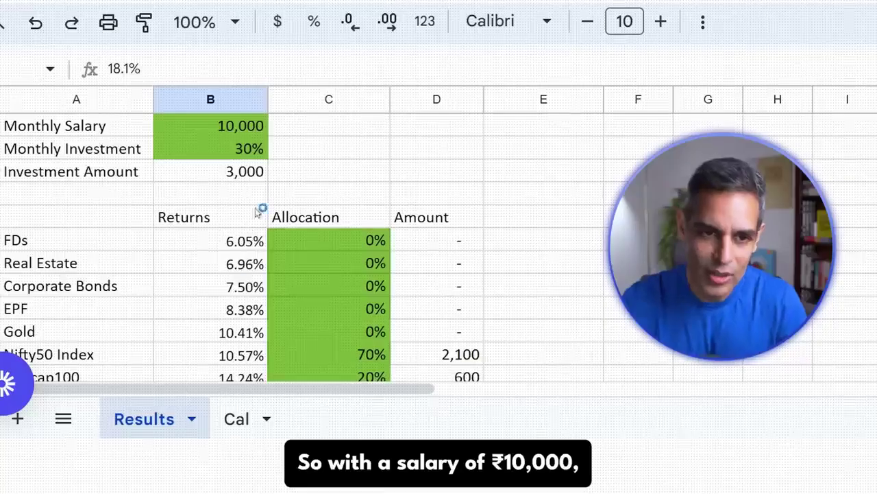
- Shift the portfolio to higher risk by setting the Nifty50 Index allocation to 10% and Smallcap250 to 70%
{"action": "left_click", "coordinate": [237, 129]}
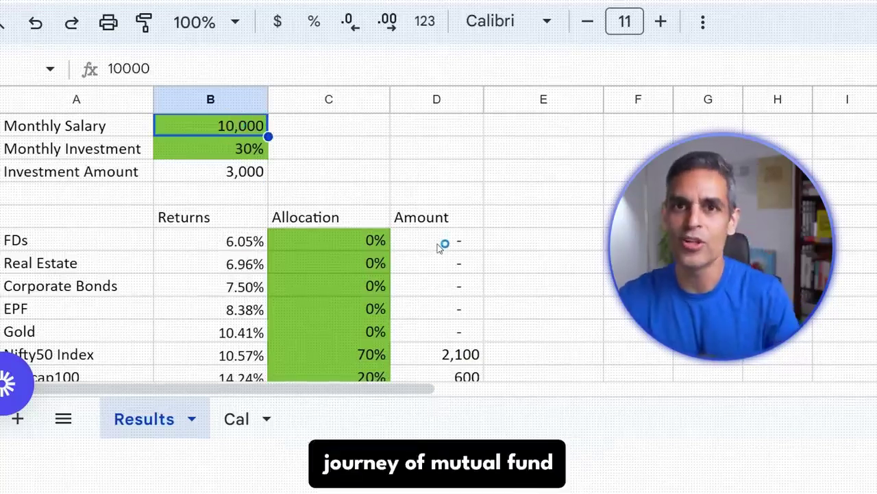
{"action": "scroll", "coordinate": [439, 247], "scroll_direction": "down", "scroll_amount": 5}
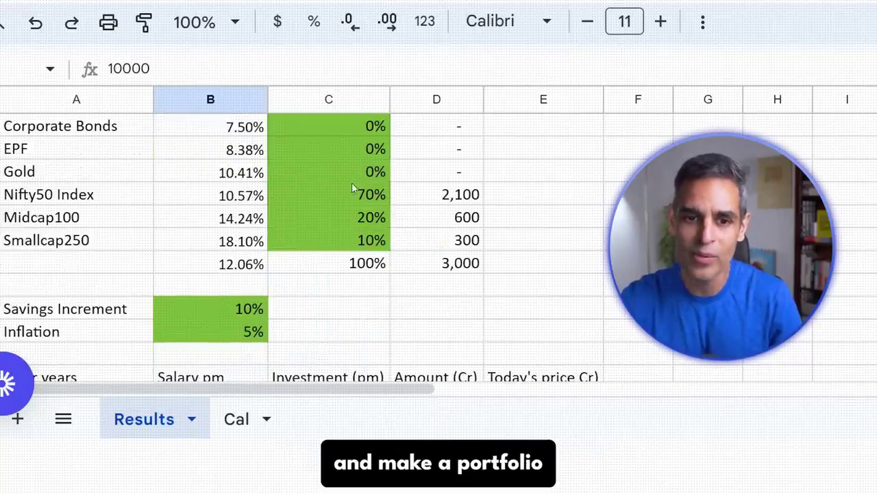
{"action": "left_click", "coordinate": [343, 194]}
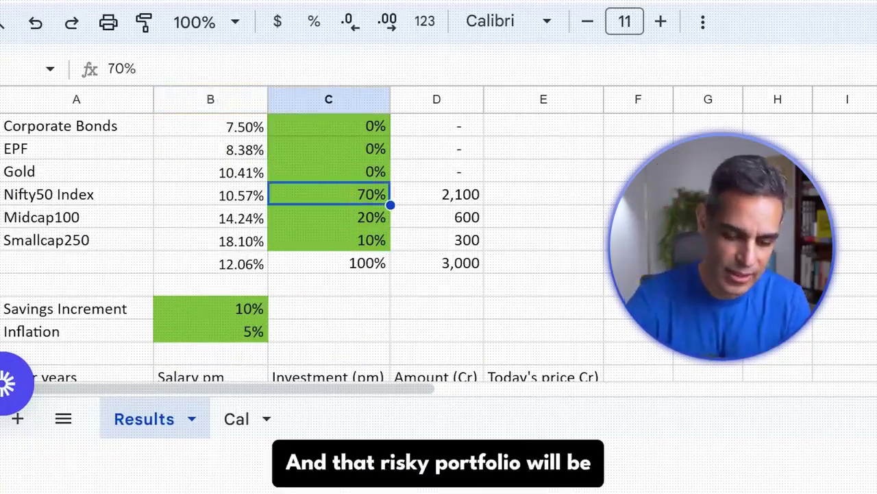
{"action": "type", "text": "10"}
{"action": "key", "text": "Return"}
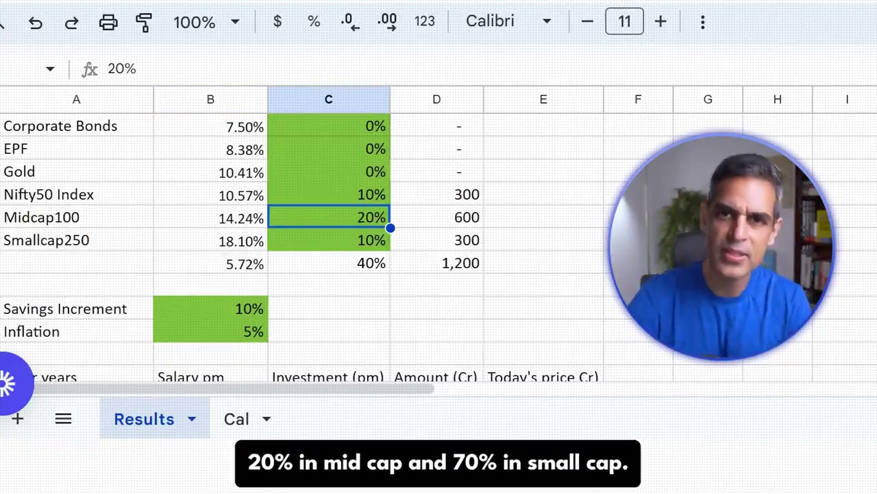
{"action": "left_click", "coordinate": [328, 239]}
{"action": "type", "text": "70"}
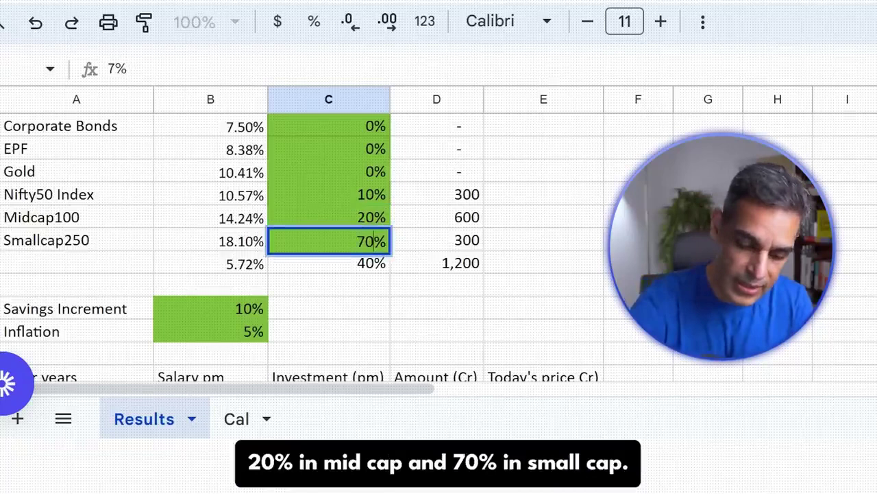
{"action": "key", "text": "Return"}
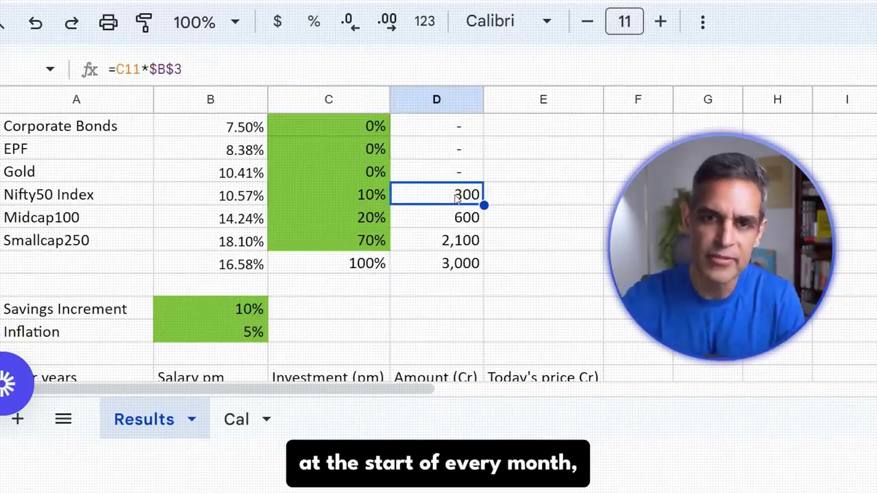
- Review the monthly Midcap100 and Smallcap250 amounts, and examine the projected amount and its value at today's prices after 10, 20, 30 and 40 years
{"action": "left_click", "coordinate": [452, 218]}
{"action": "left_click", "coordinate": [445, 240]}
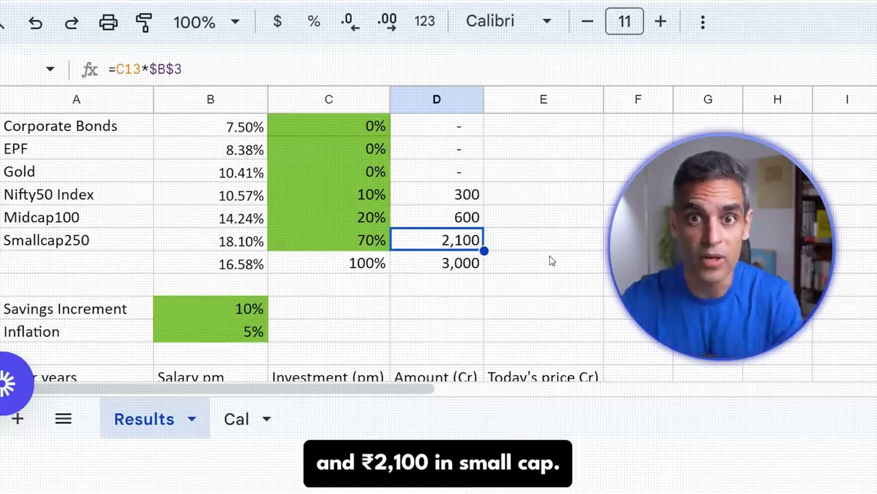
{"action": "scroll", "coordinate": [550, 259], "scroll_direction": "down", "scroll_amount": 5}
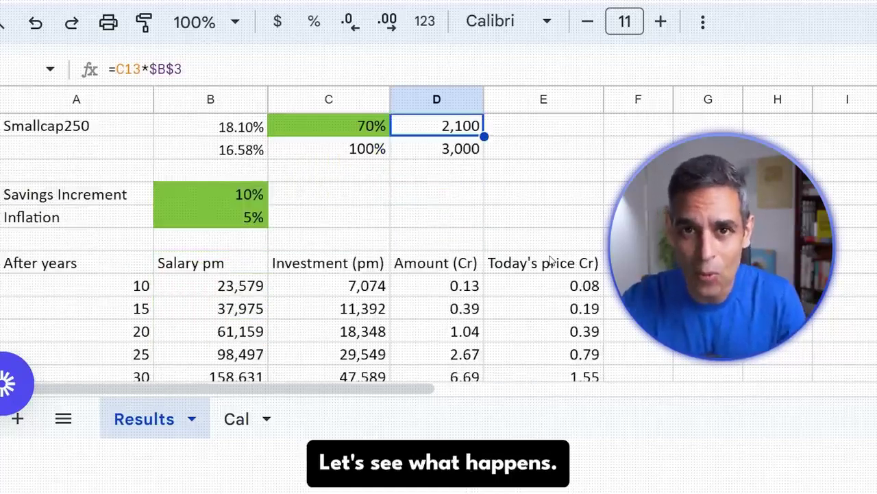
{"action": "scroll", "coordinate": [551, 259], "scroll_direction": "down", "scroll_amount": 2}
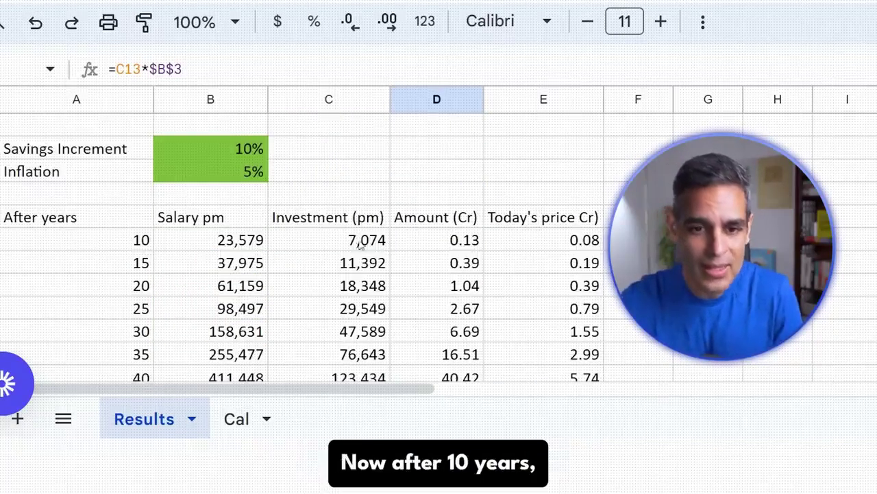
{"action": "left_click", "coordinate": [456, 244]}
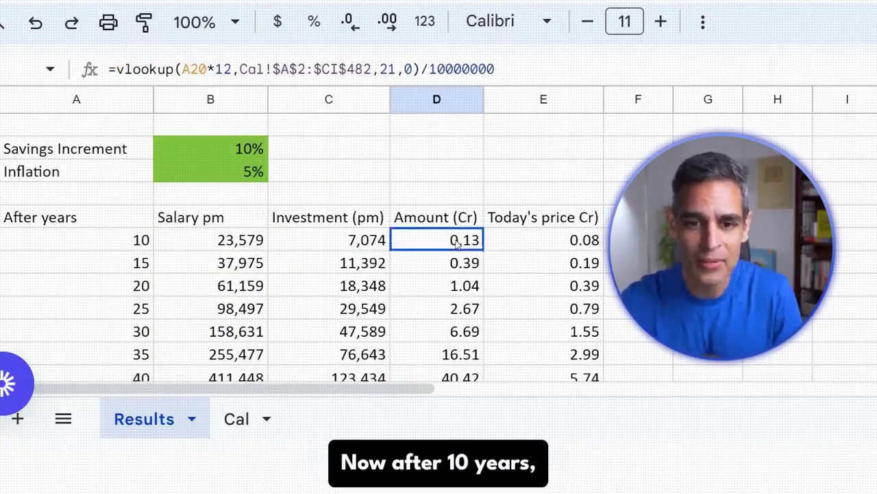
{"action": "left_click", "coordinate": [549, 240]}
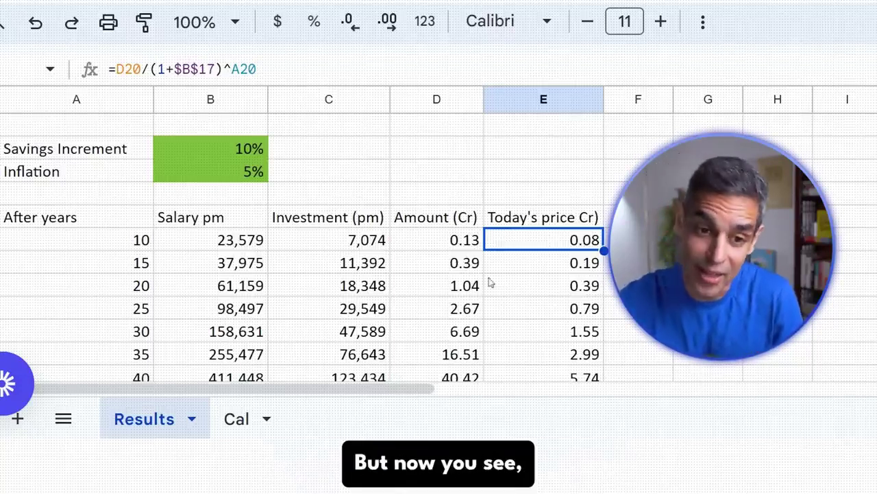
{"action": "left_click", "coordinate": [447, 287]}
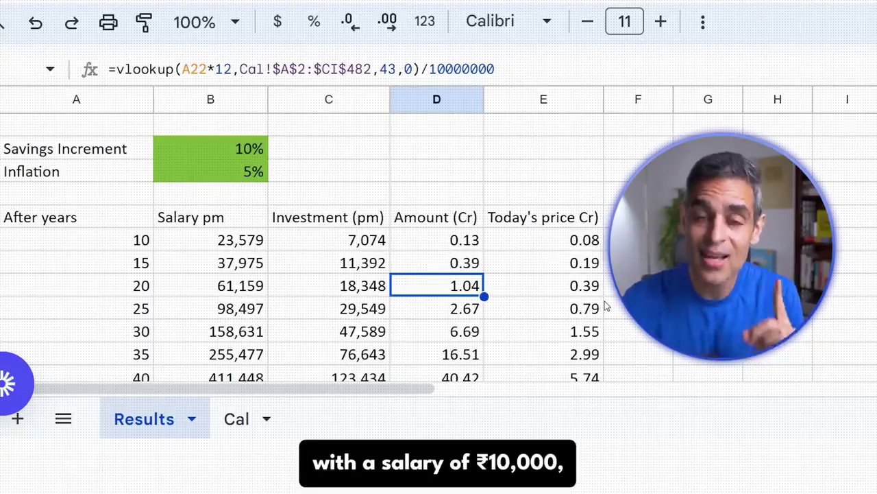
{"action": "left_click", "coordinate": [575, 294]}
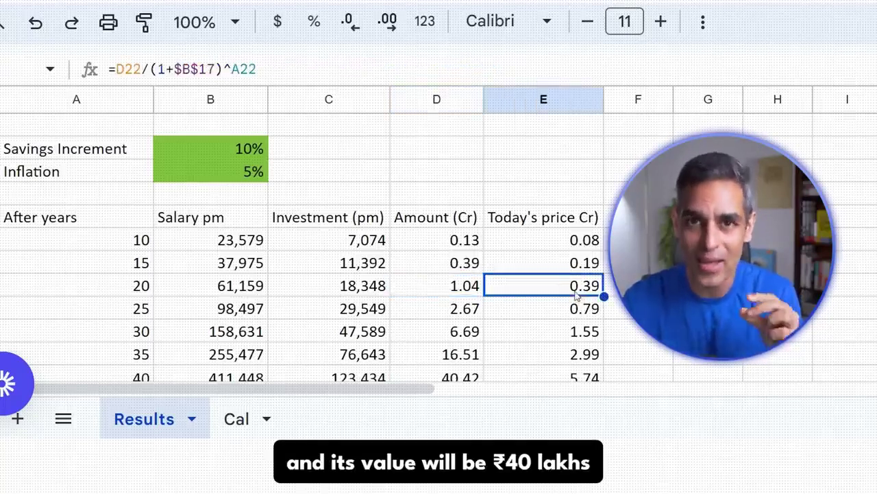
{"action": "left_click", "coordinate": [454, 340]}
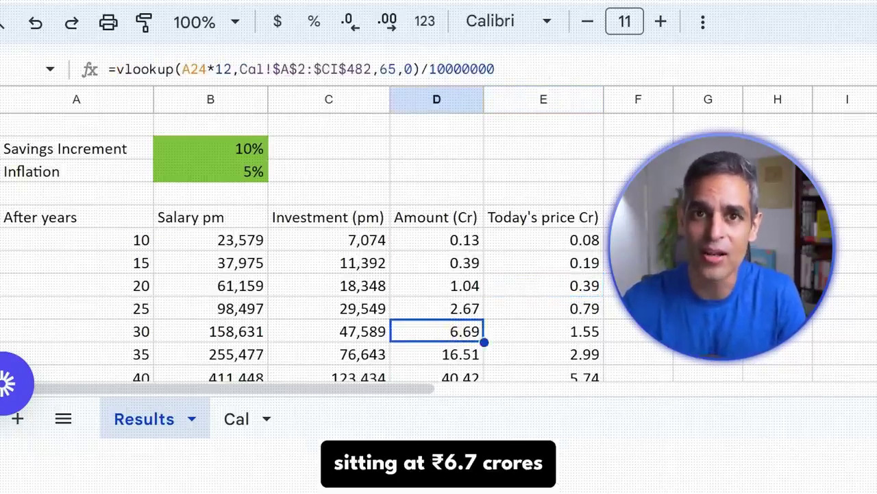
{"action": "scroll", "coordinate": [439, 239], "scroll_direction": "down", "scroll_amount": 1}
{"action": "left_click", "coordinate": [584, 291]}
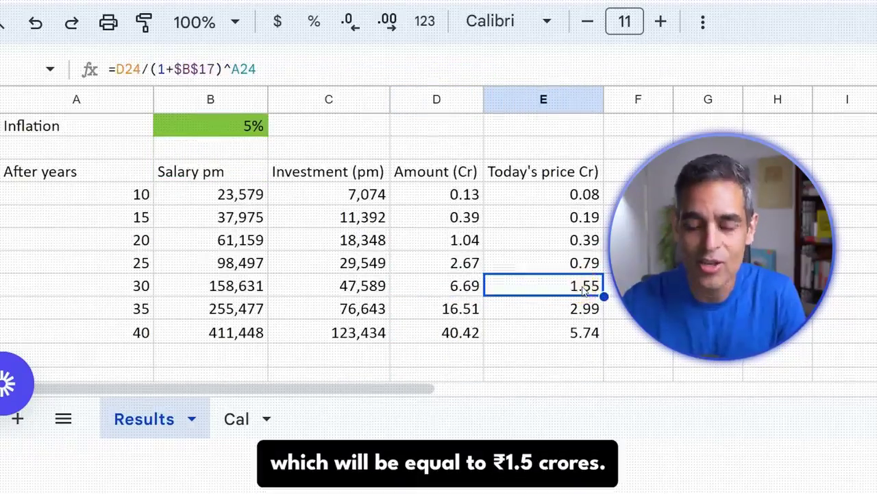
{"action": "left_click", "coordinate": [426, 340]}
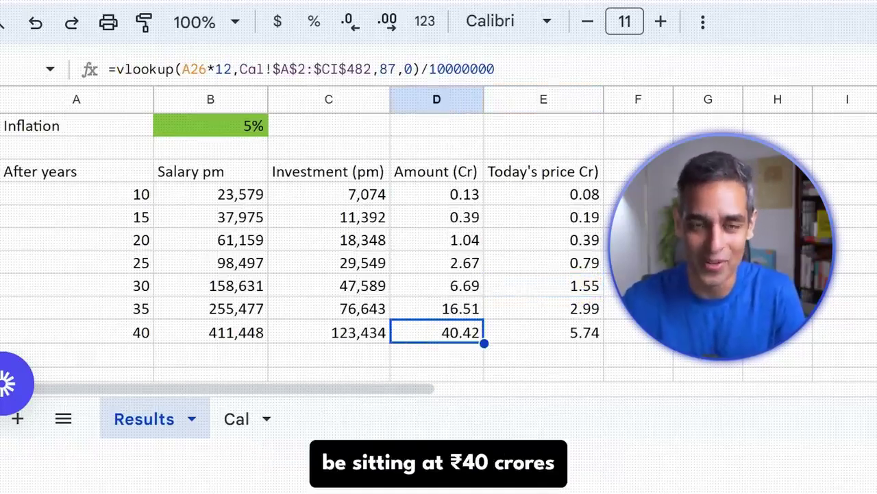
{"action": "left_click", "coordinate": [579, 334]}
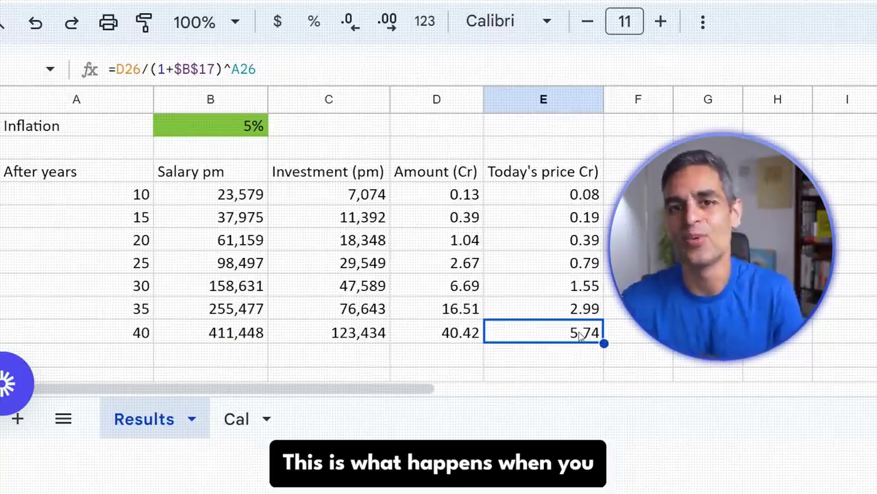
{"action": "scroll", "coordinate": [579, 335], "scroll_direction": "up", "scroll_amount": 3}
{"action": "scroll", "coordinate": [364, 246], "scroll_direction": "up", "scroll_amount": 2}
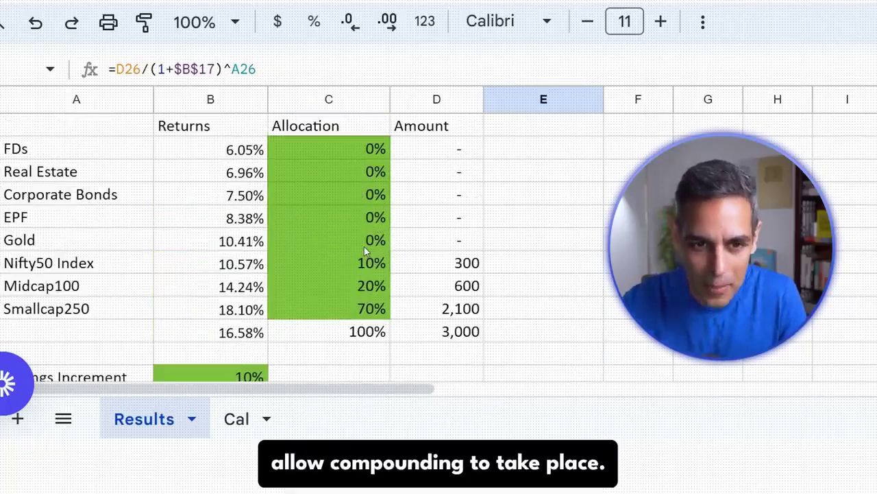
{"action": "scroll", "coordinate": [364, 246], "scroll_direction": "down", "scroll_amount": 2}
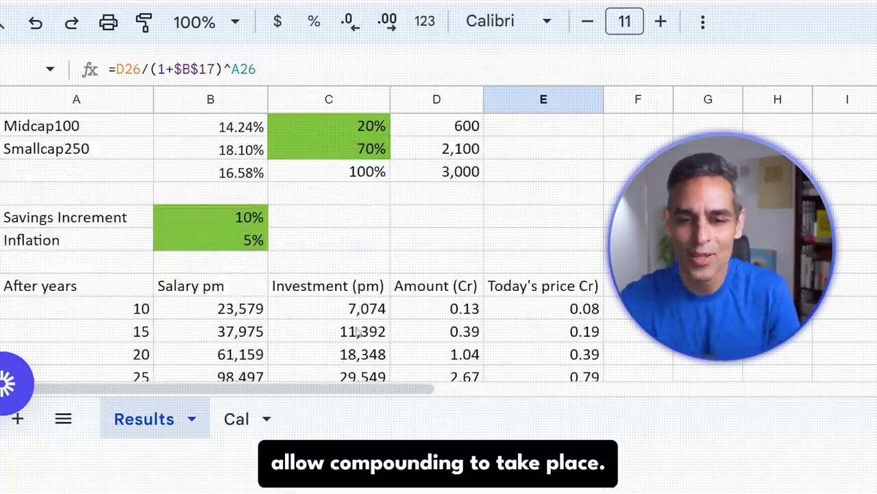